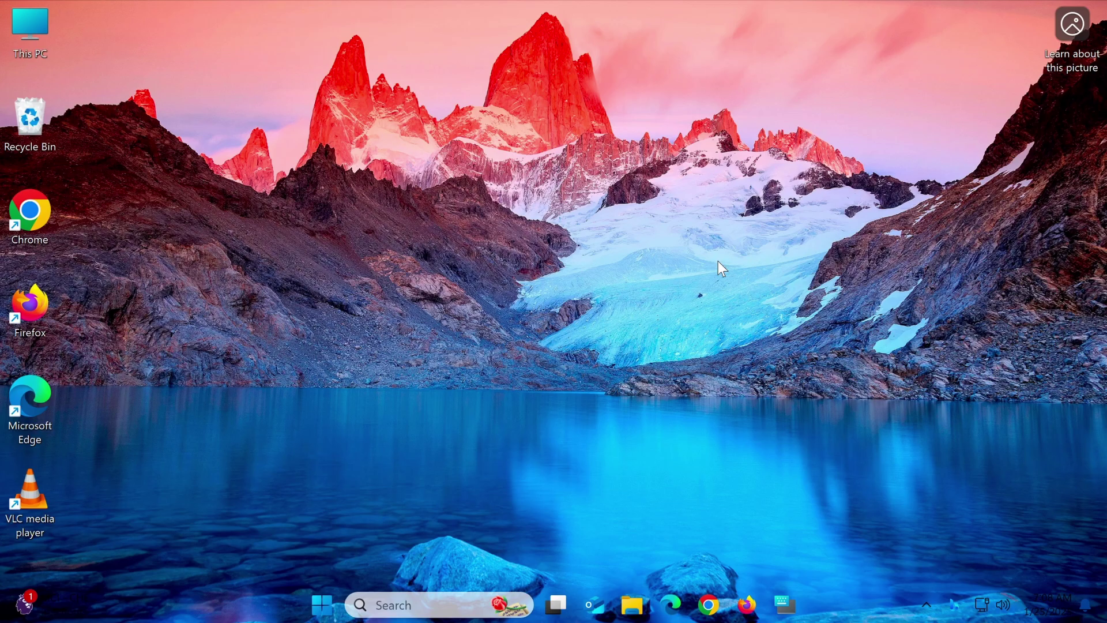
Launch VLC and open the Music folder, which starts playing ES_Agwe - West & Zander.wav
double_click(36, 492)
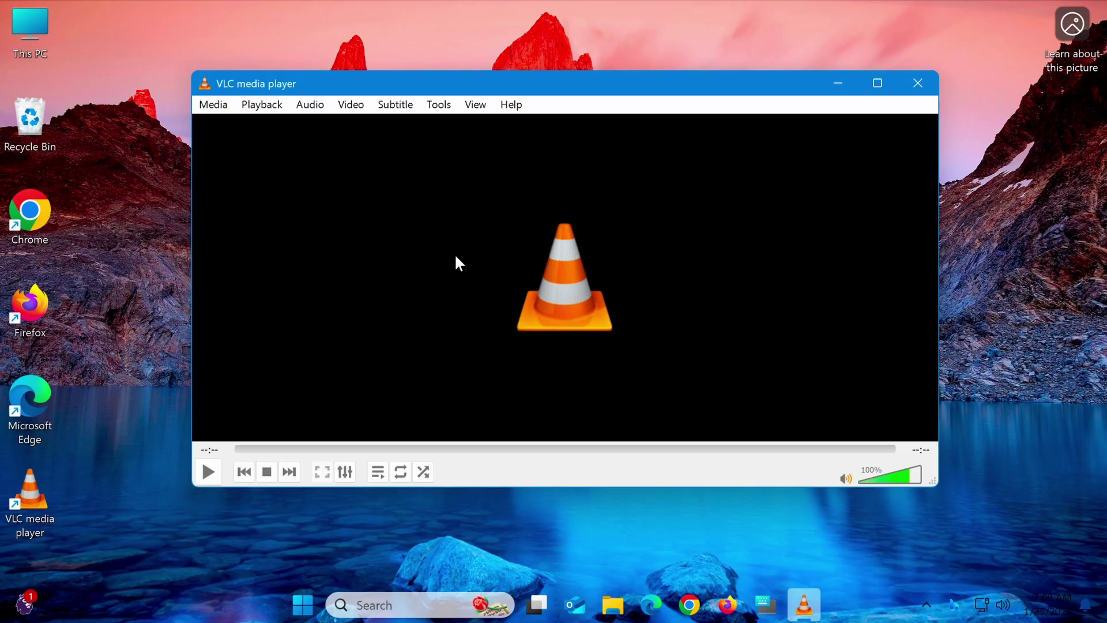
left_click(215, 105)
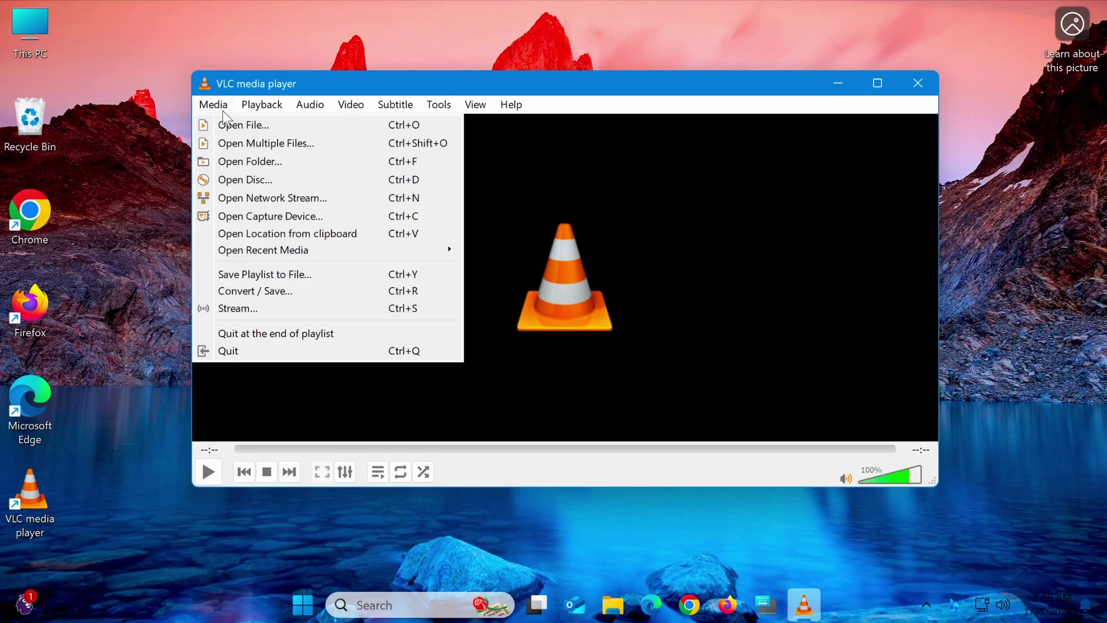
left_click(233, 162)
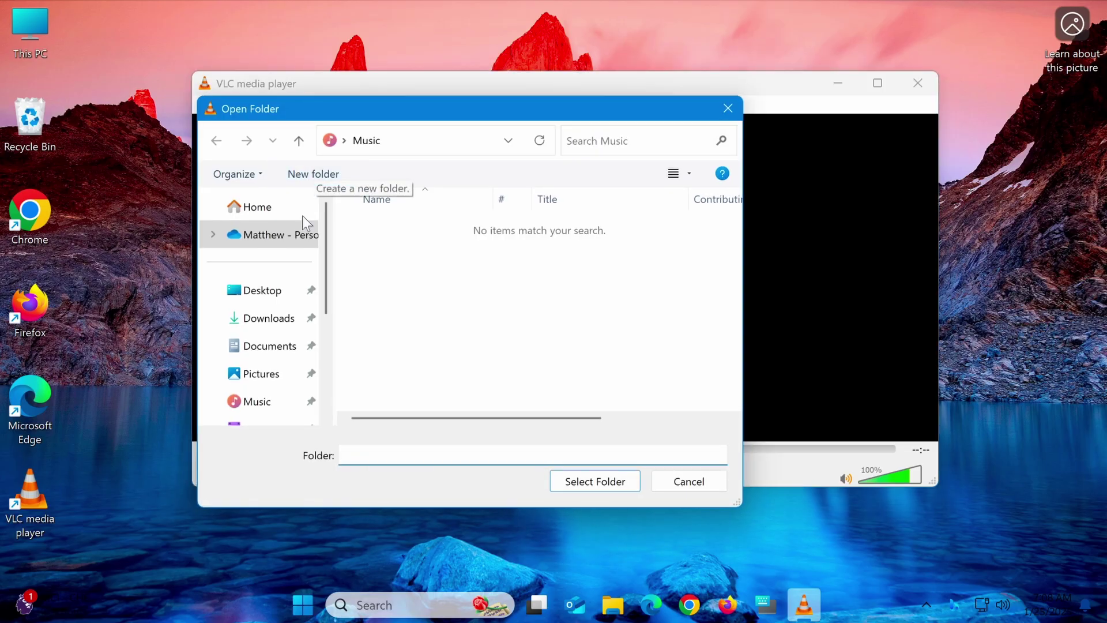
left_click(272, 408)
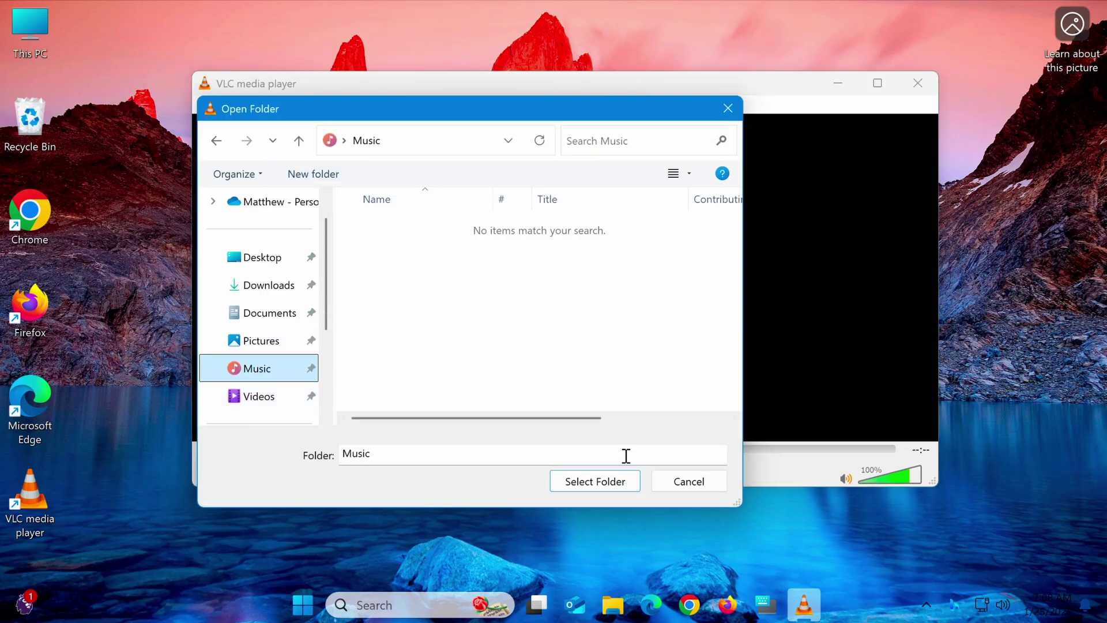
left_click(628, 482)
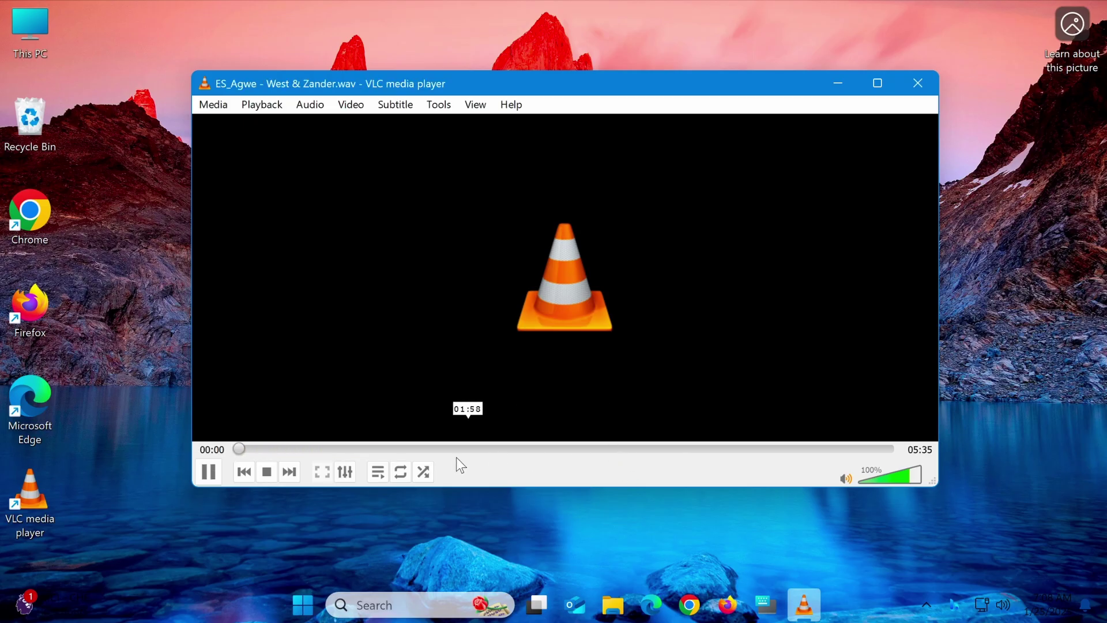
Pause playback and show the playlist in an enlarged window in detailed table view
left_click(209, 474)
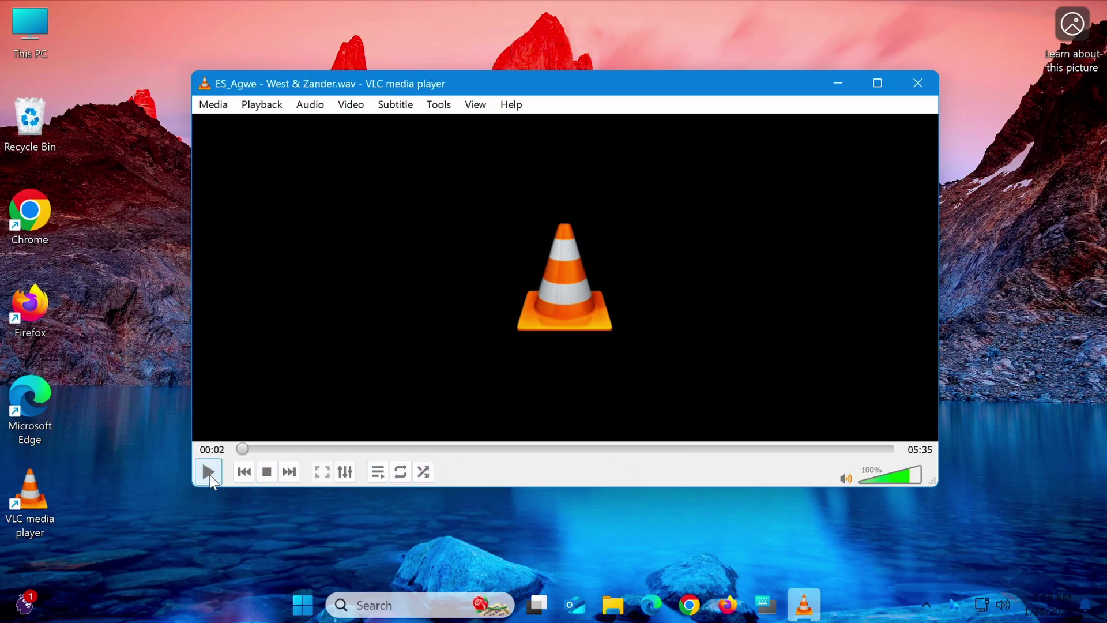
left_click(381, 472)
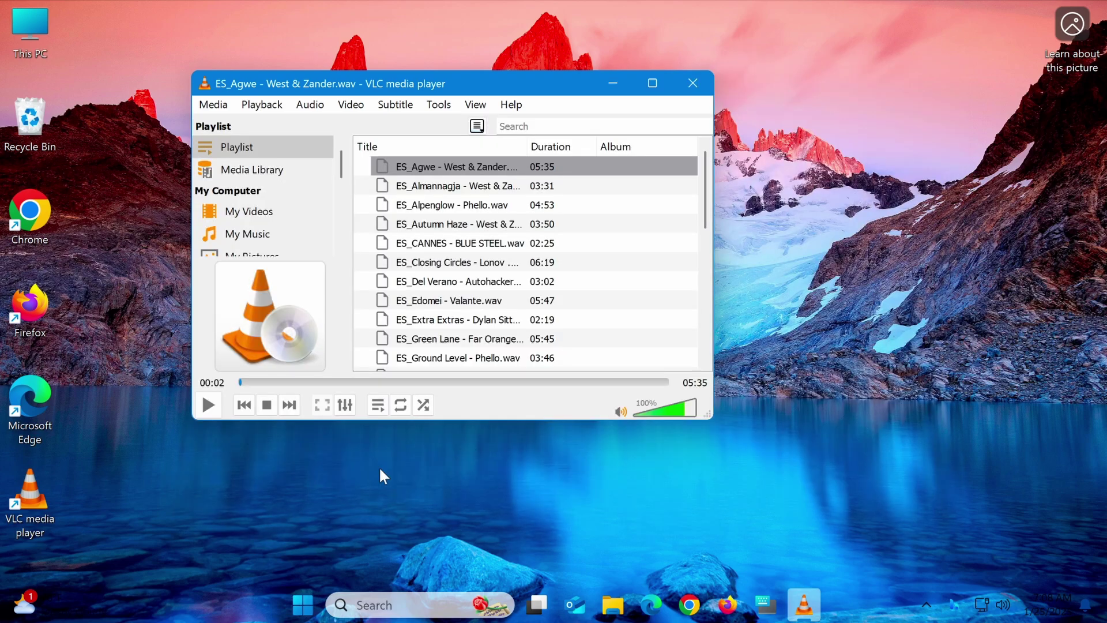
mouse_move(711, 416)
left_mouse_down()
mouse_move(897, 470)
mouse_move(899, 479)
left_mouse_up()
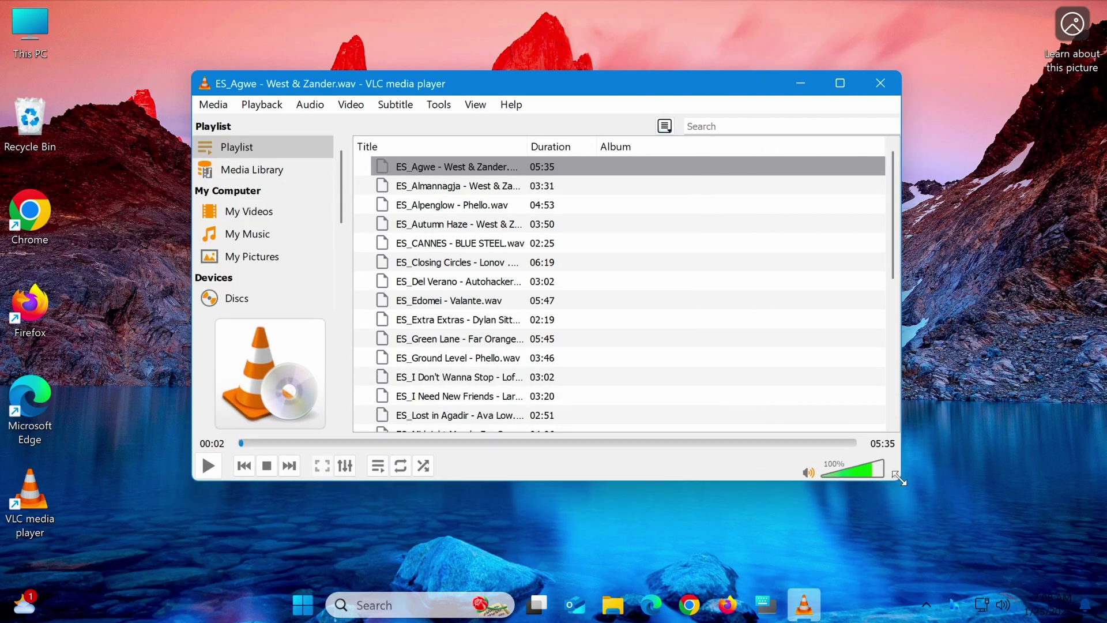
left_click(665, 125)
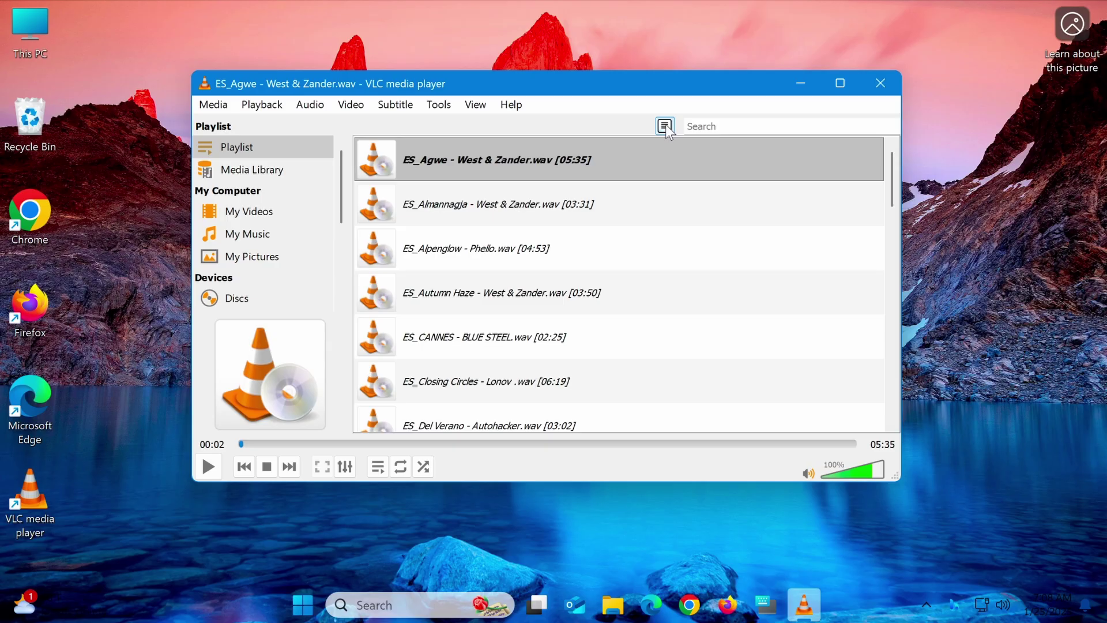
left_click(666, 126)
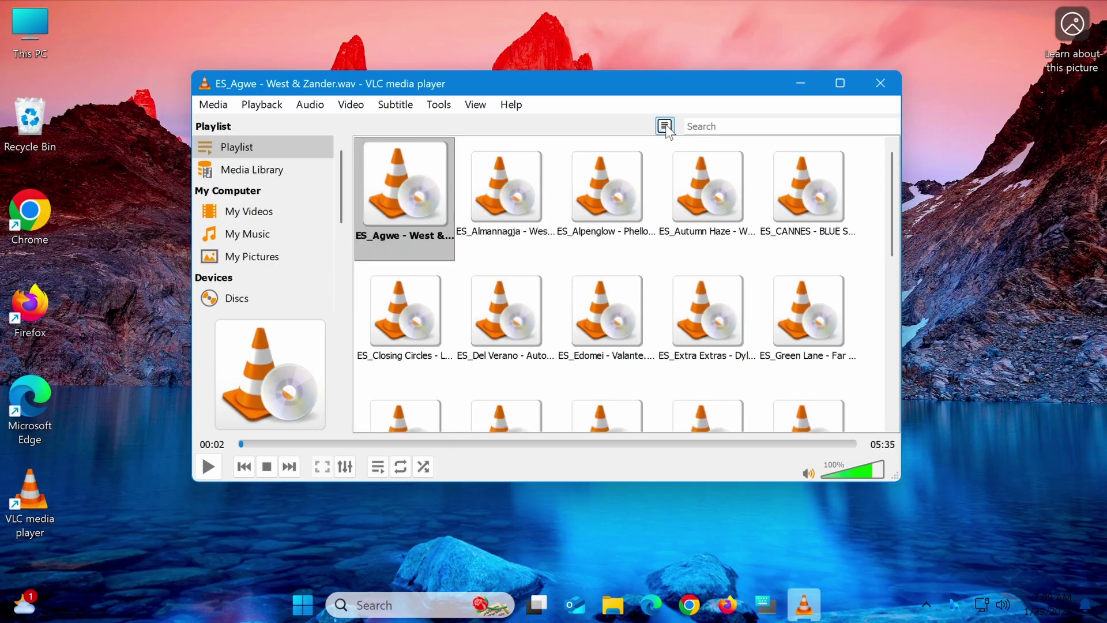
left_click(666, 127)
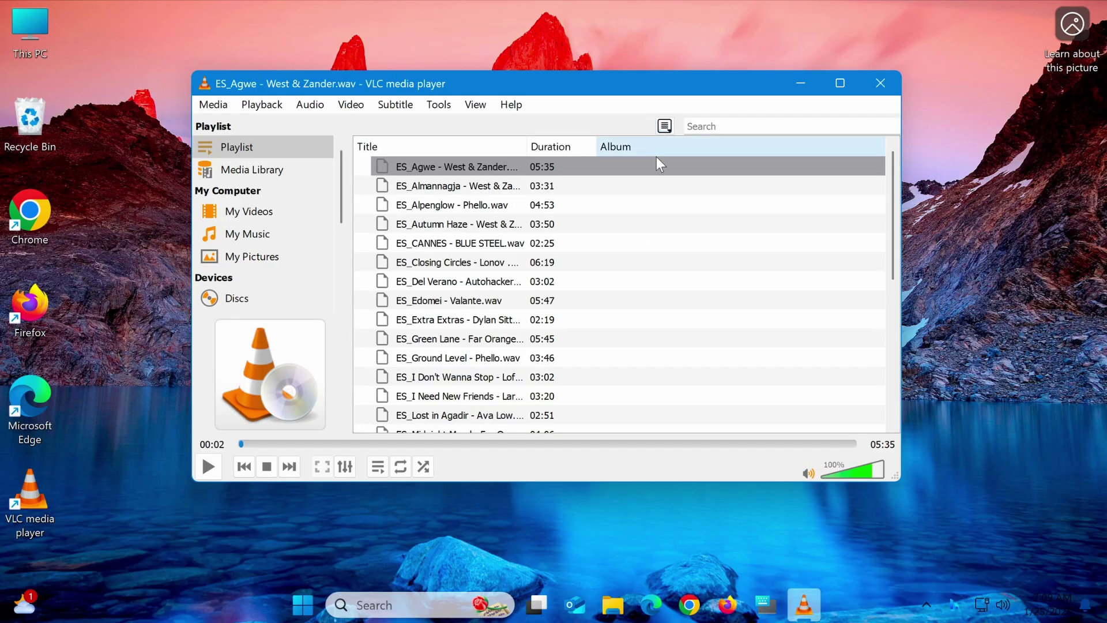
Sort the playlist by duration, longest first, and drag ES_Vana below ES_Neo Noir
left_click(422, 144)
left_click(422, 144)
left_click(548, 144)
left_click(548, 144)
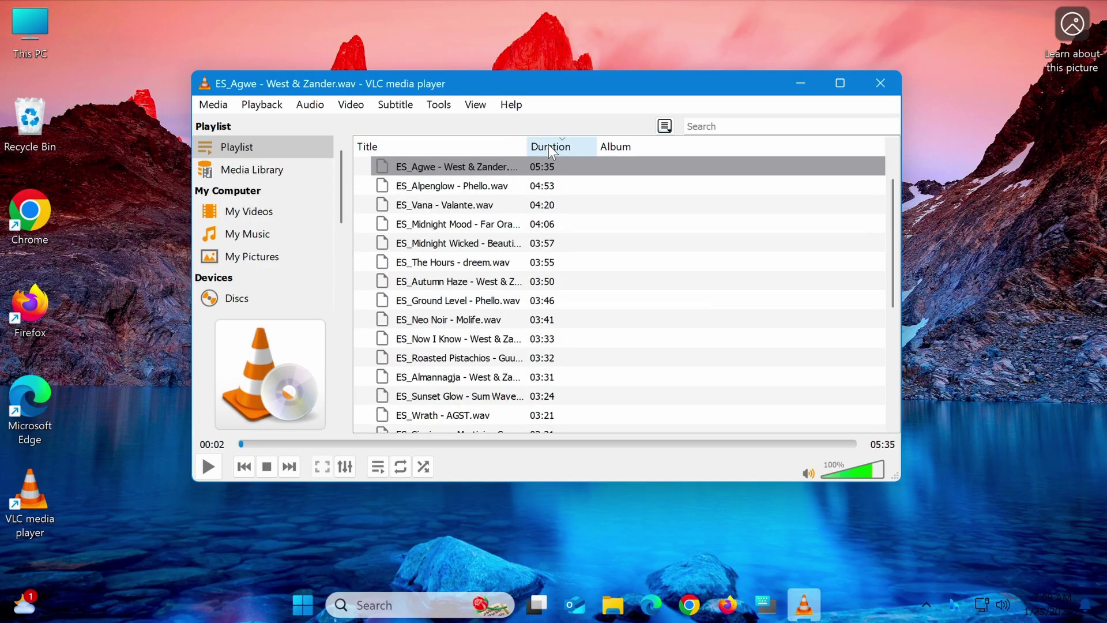
left_click_drag(453, 205, 455, 330)
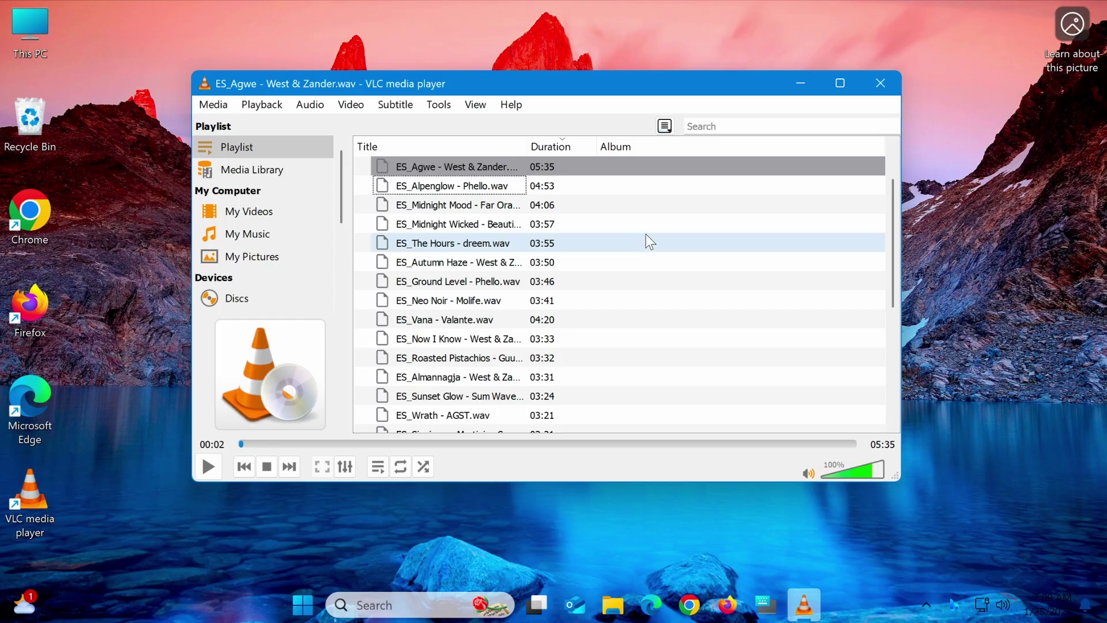
Play ES_Neo Noir - Molife.wav from the playlist, pause it at 00:06, and raise the volume
double_click(447, 304)
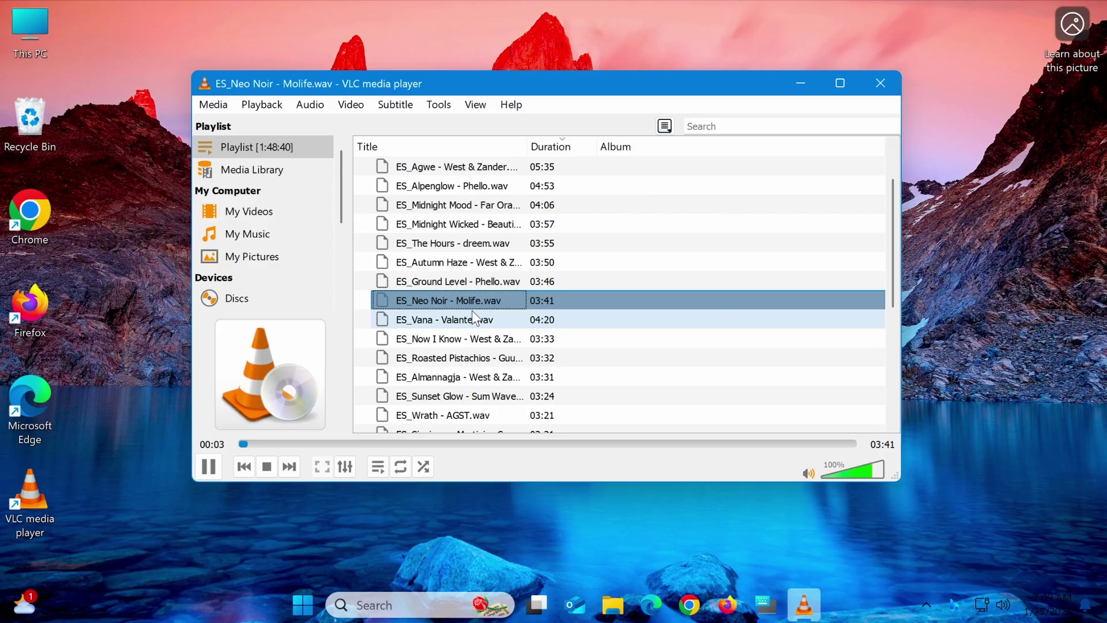
left_click(208, 470)
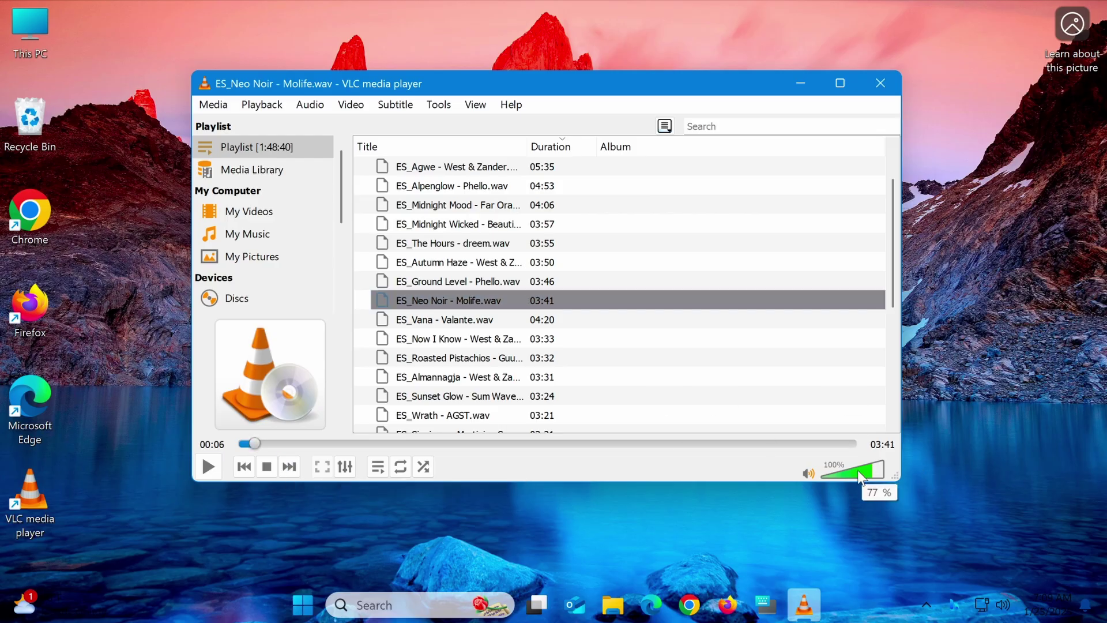
mouse_move(857, 471)
left_mouse_down()
mouse_move(842, 471)
mouse_move(877, 467)
left_mouse_up()
Enable the equalizer, set the 60 Hz band to -4.6 dB, and close the effects window
left_click(346, 468)
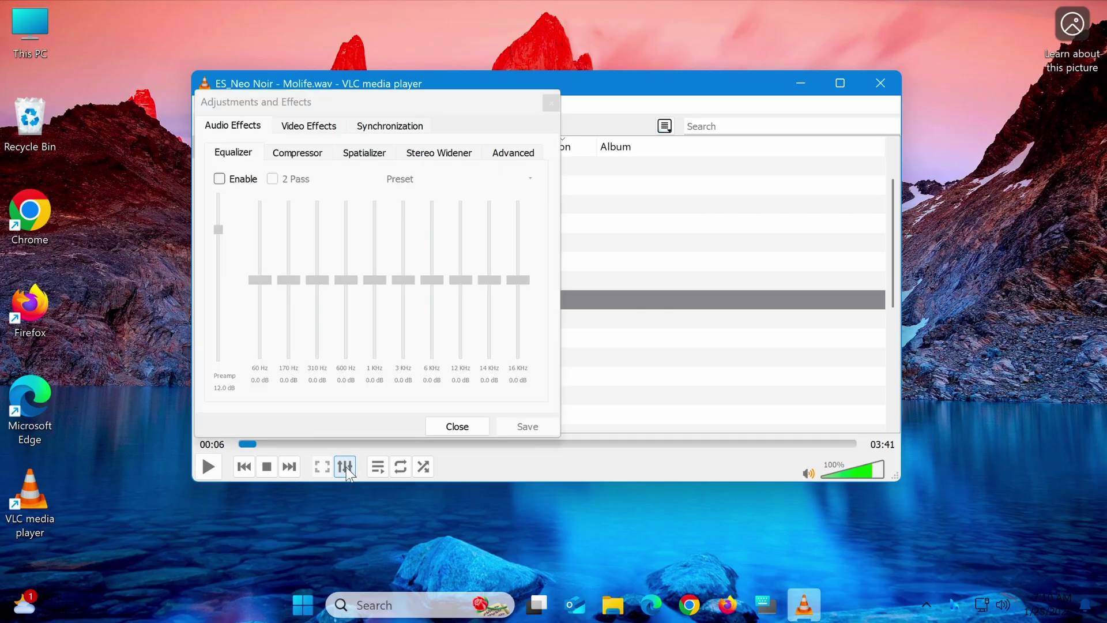
left_click(220, 178)
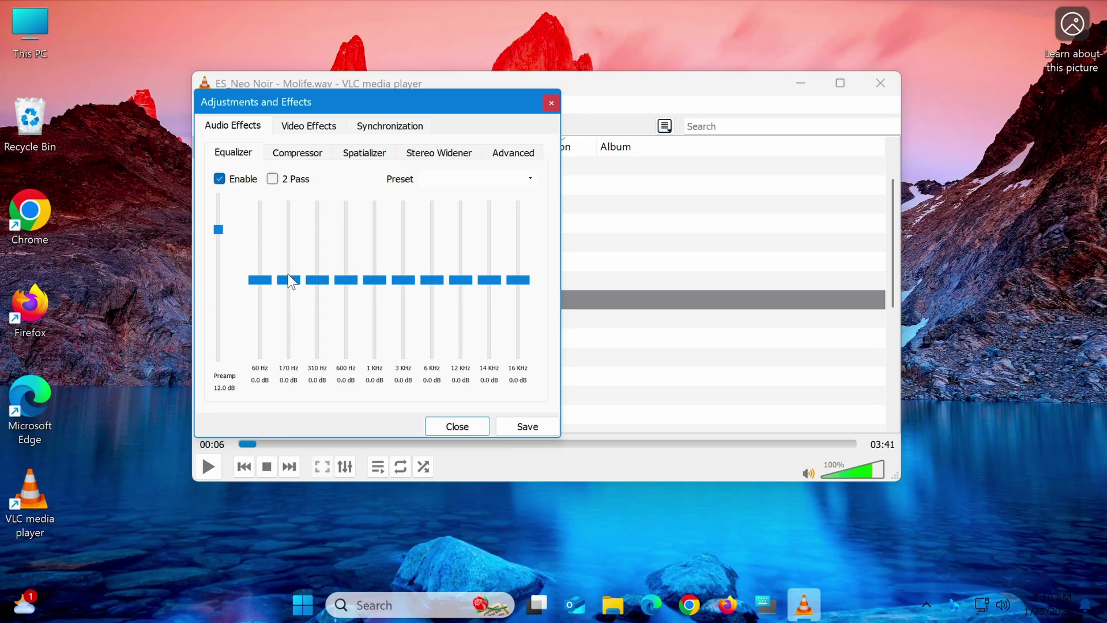
mouse_move(253, 280)
left_mouse_down()
mouse_move(259, 238)
mouse_move(265, 296)
mouse_move(261, 279)
left_mouse_up()
left_click(452, 428)
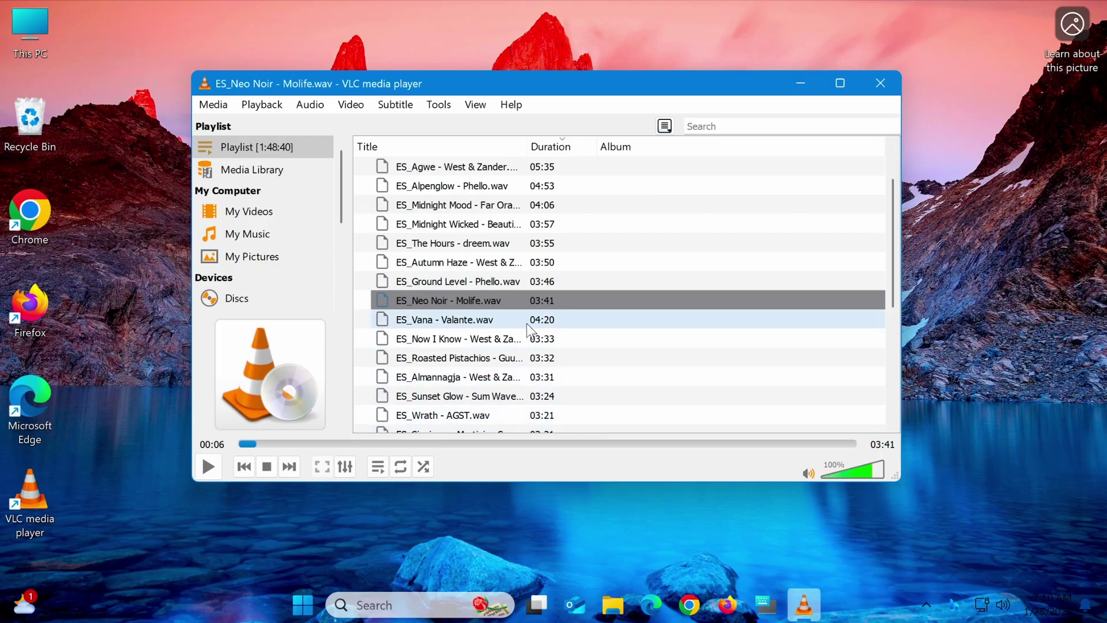
Search the add-ons for 'lyric', install Lyrics Finder, and close the manager
left_click(447, 106)
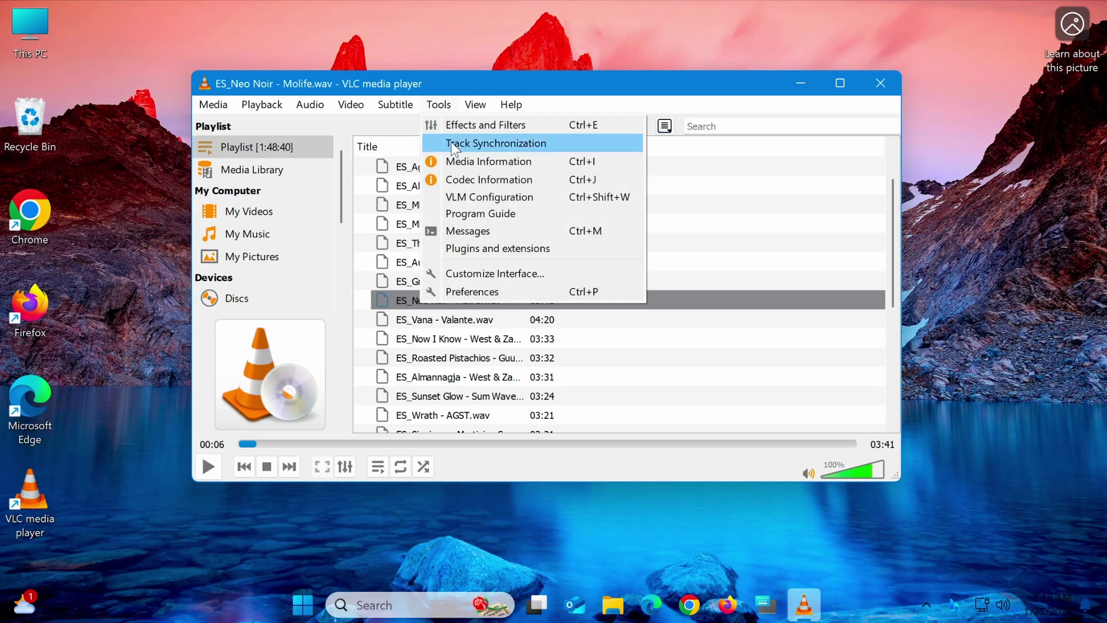
left_click(533, 245)
type("lyric")
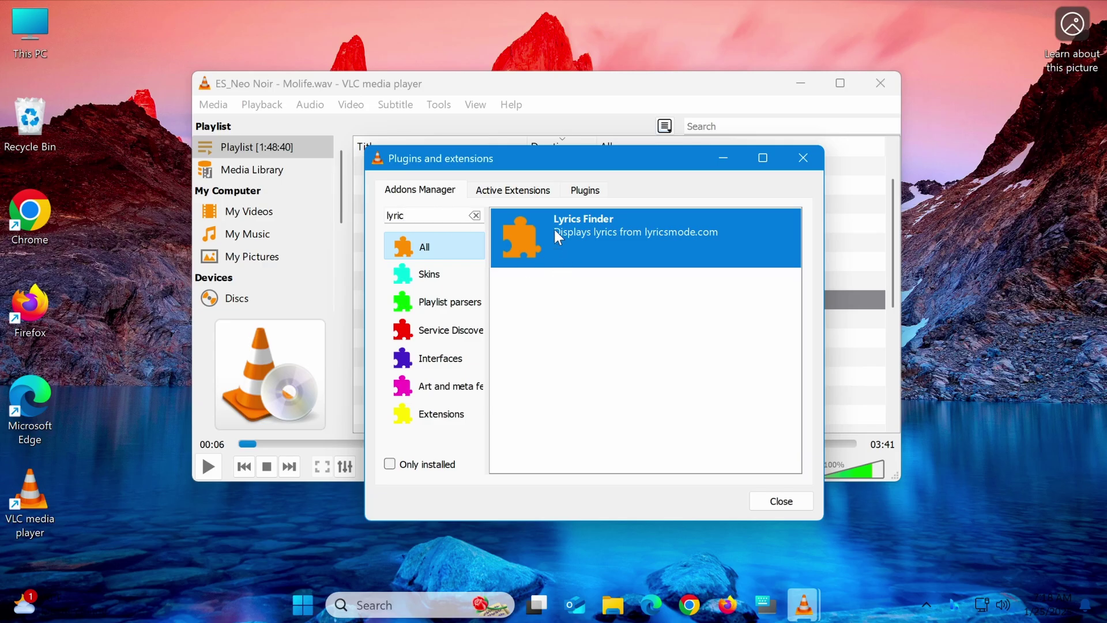
mouse_move(555, 230)
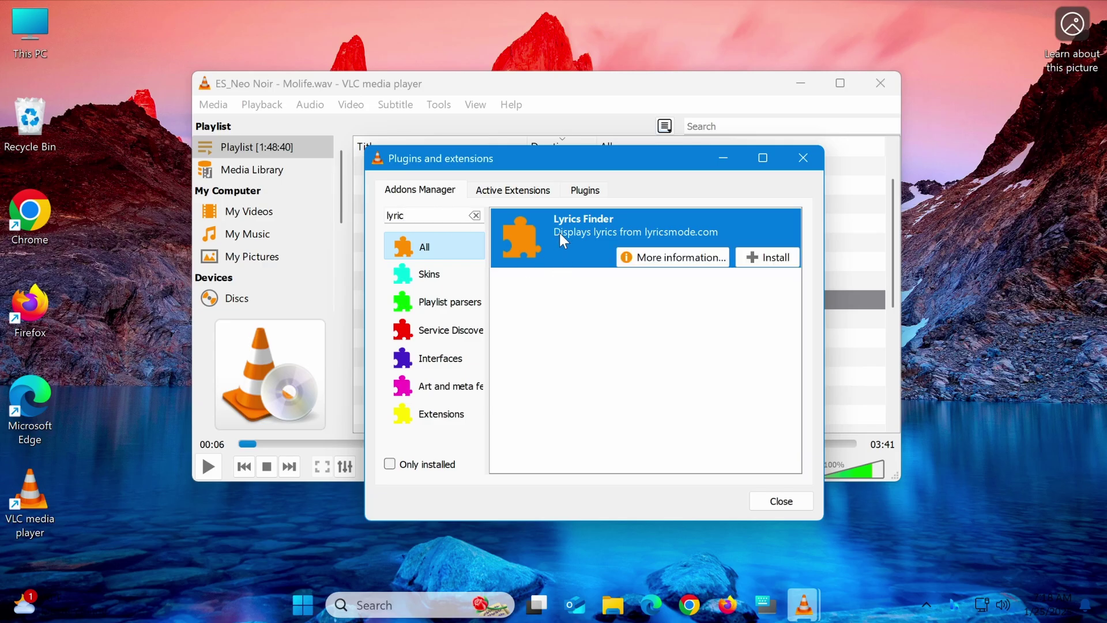
left_click(763, 259)
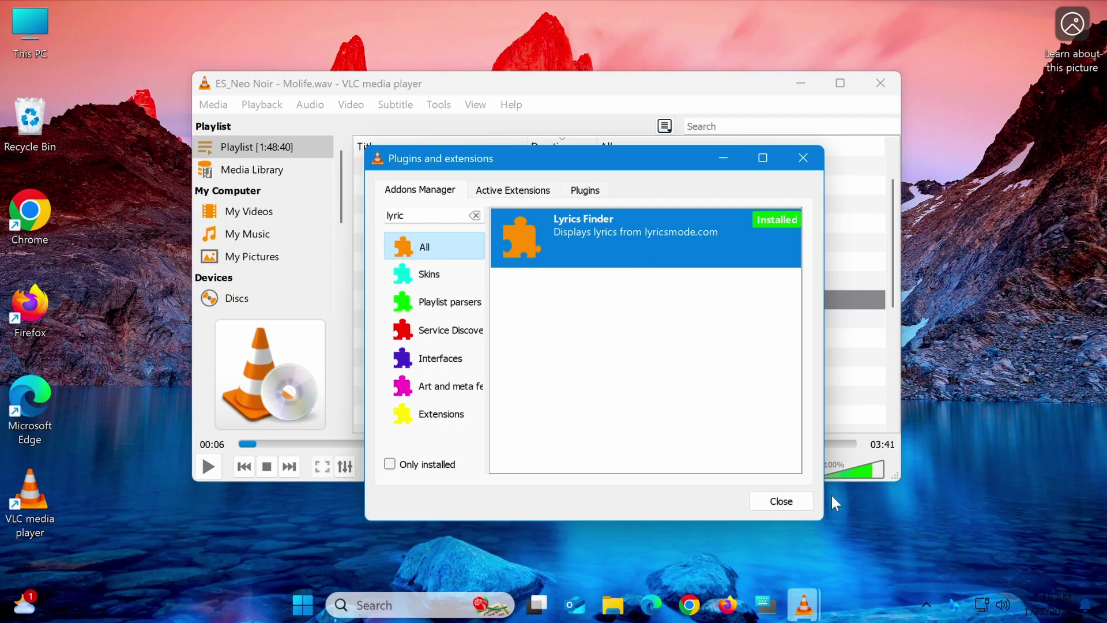
left_click(781, 500)
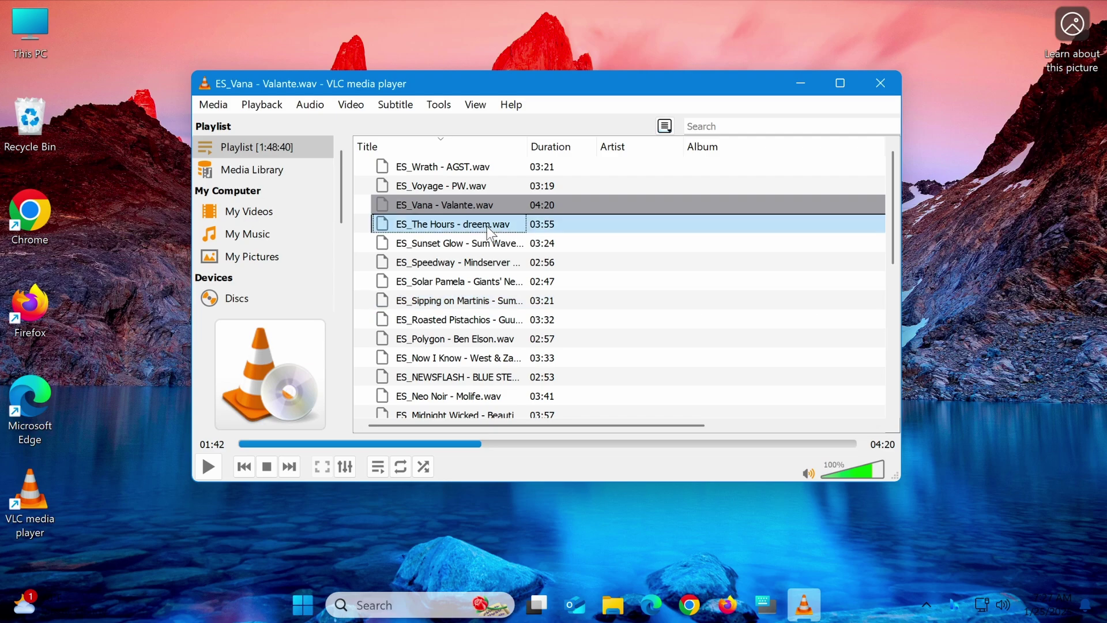
Remove the unwanted songs, leaving only ES_Wrath, ES_Voyage and ES_Vana in the playlist
scroll(487, 226, "down", 5)
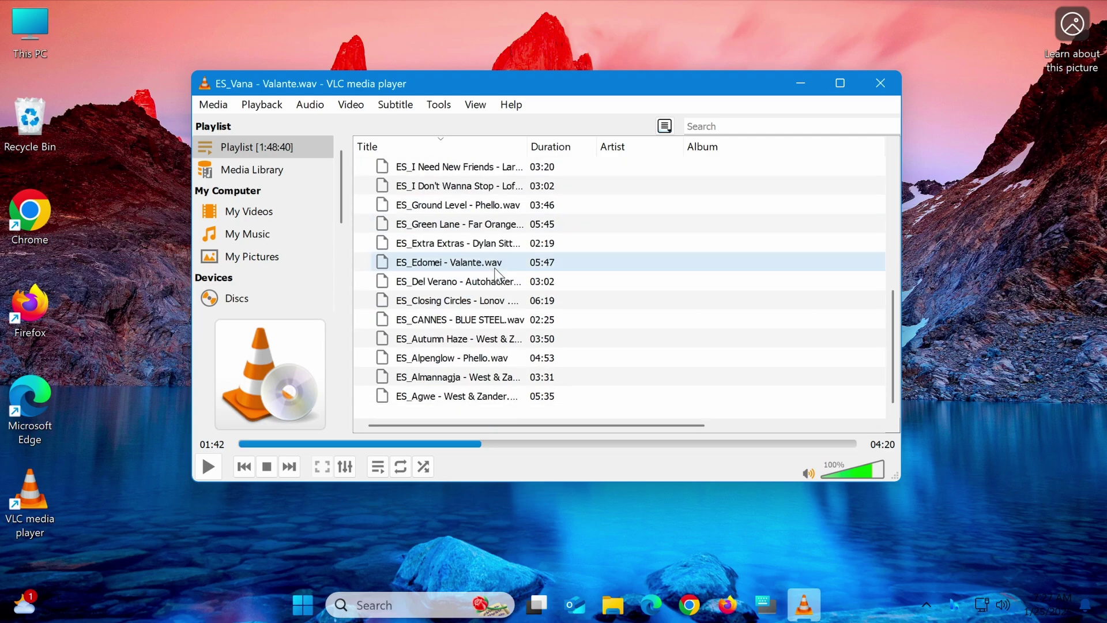
key("ctrl+a")
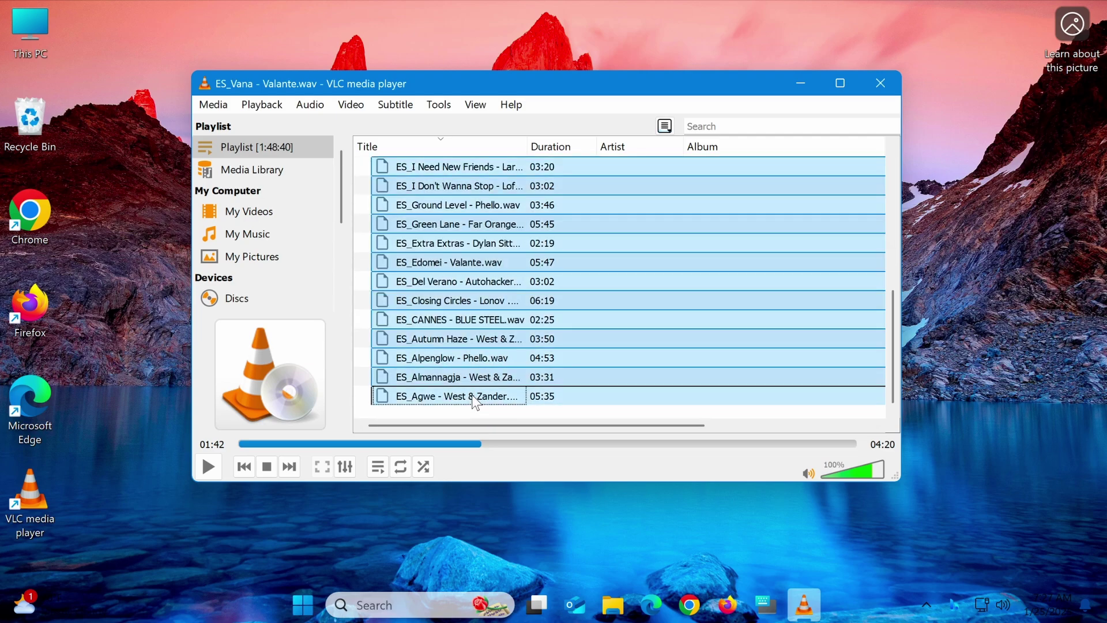
right_click(474, 295)
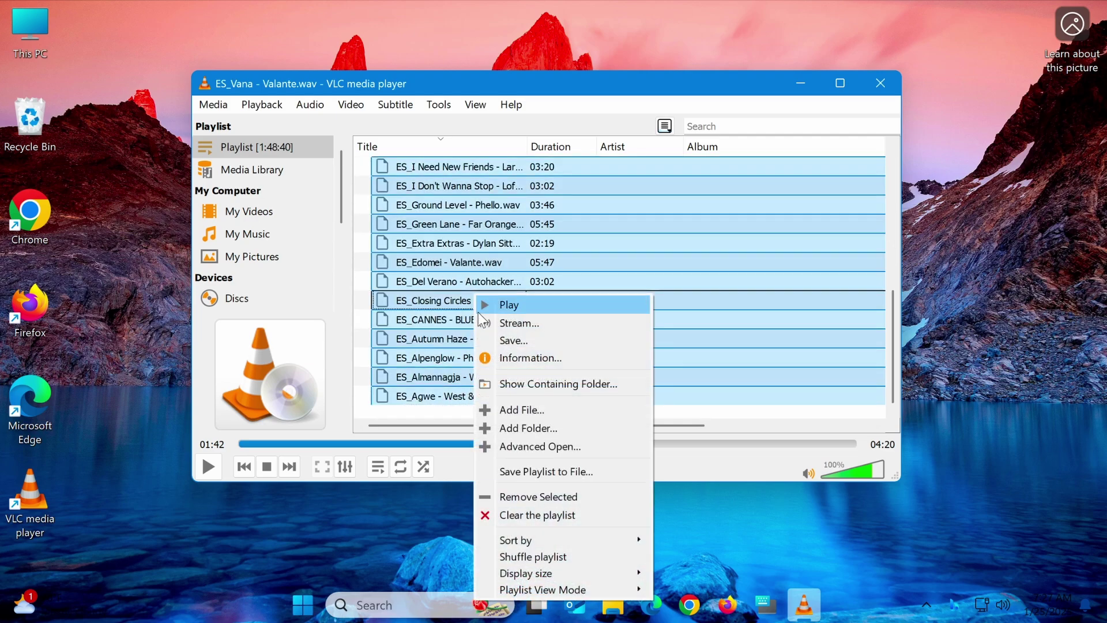
left_click(531, 494)
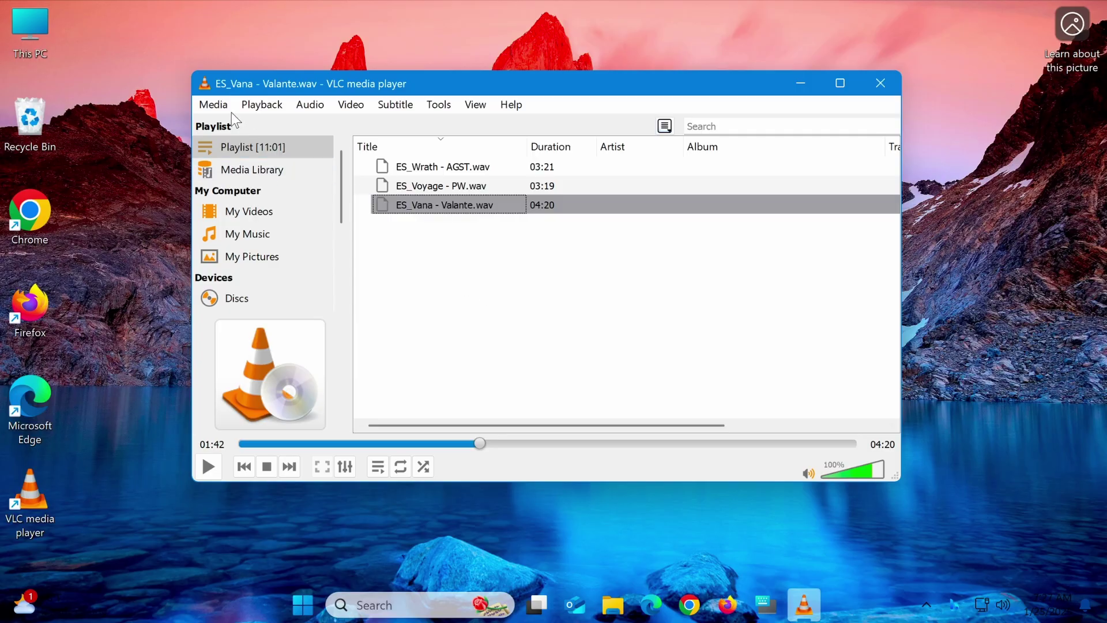
Save the playlist to the Desktop as 'playlist 1'
left_click(213, 105)
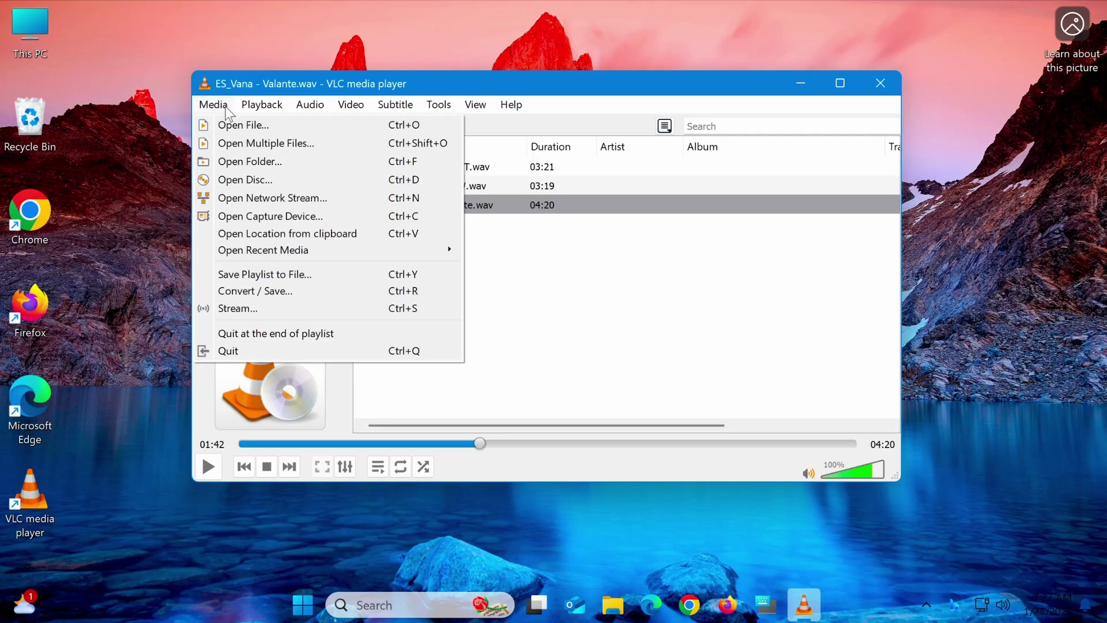
left_click(276, 272)
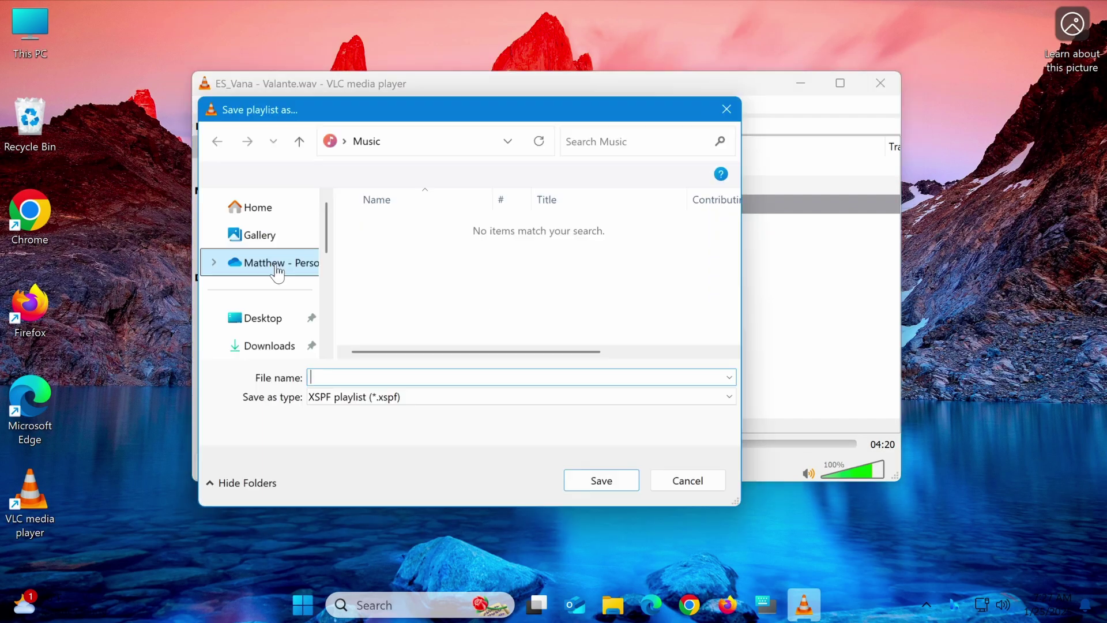
left_click(271, 318)
left_click(353, 376)
type("playlist 1")
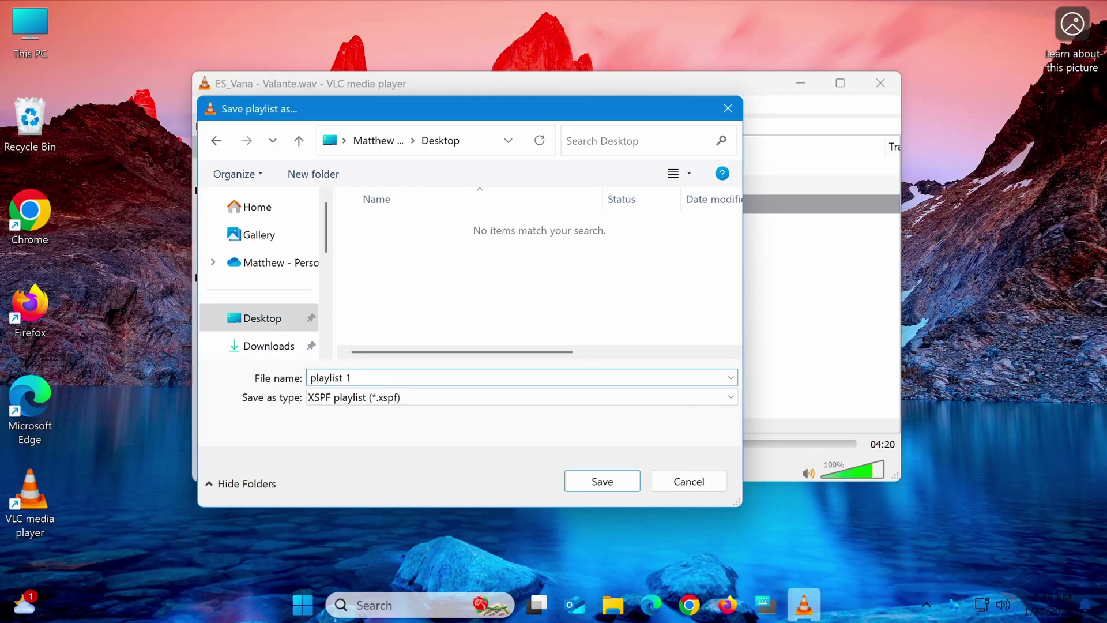
key("Return")
Open playlist 1.xspf from the desktop in VLC and pause ES_Wrath - AGST.wav at 00:05
right_click(102, 42)
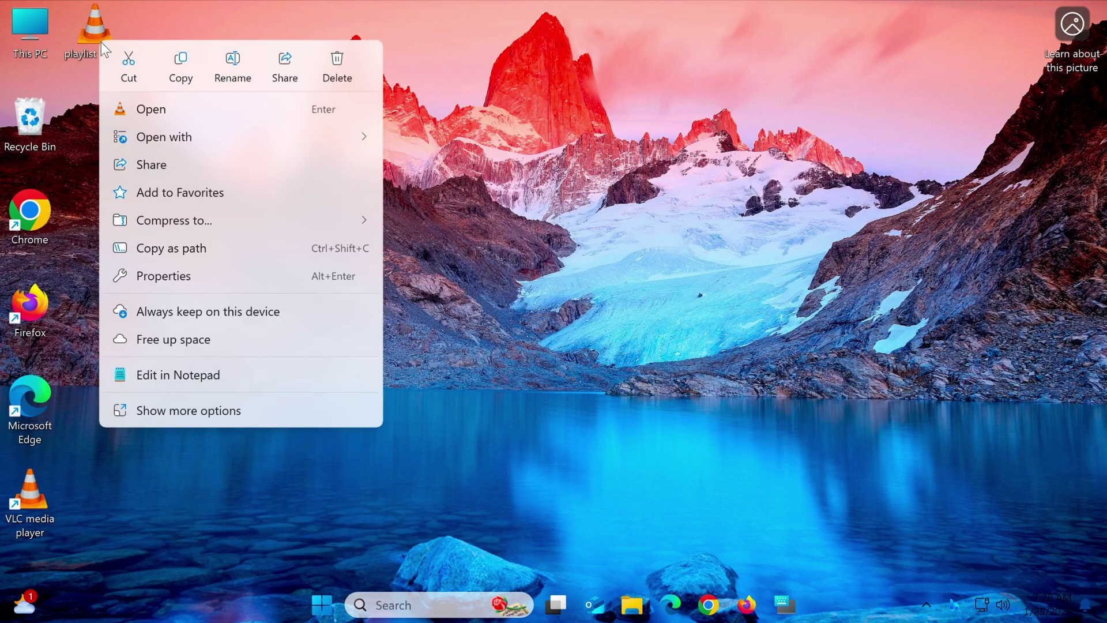
left_click(152, 106)
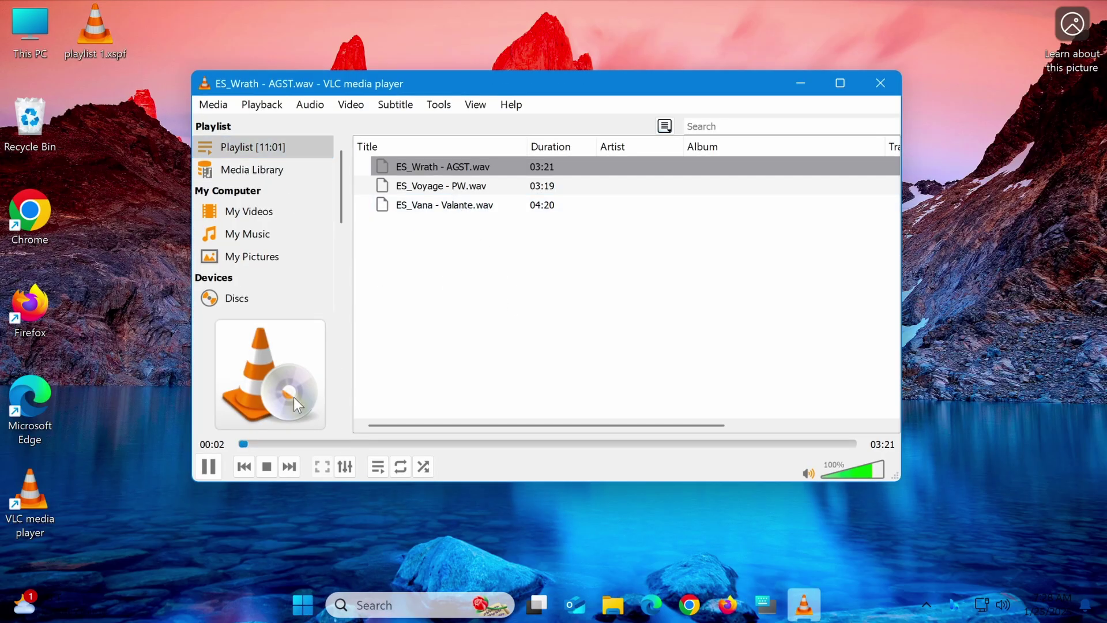
left_click(213, 470)
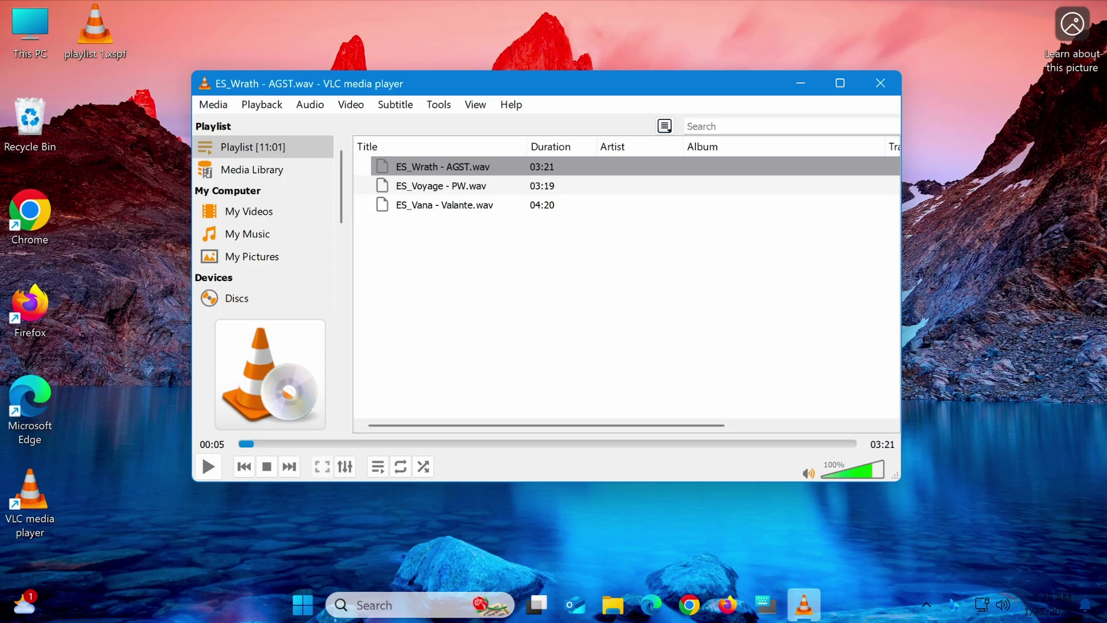